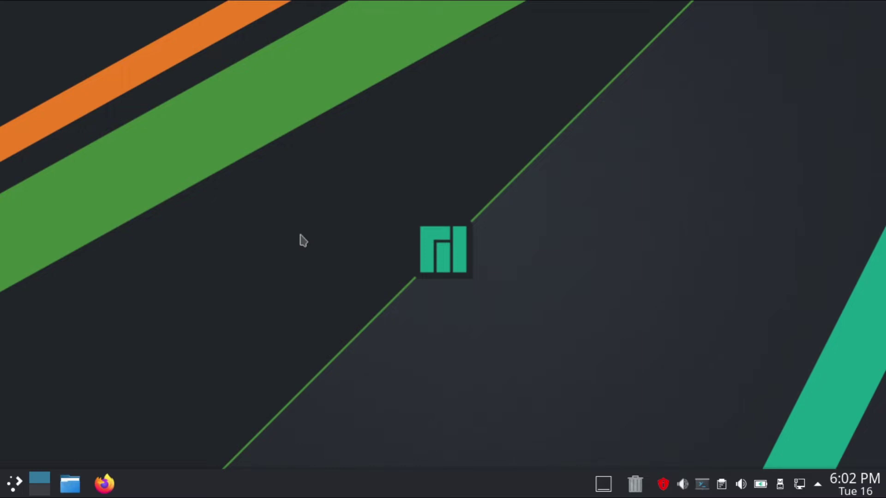
click(300, 235)
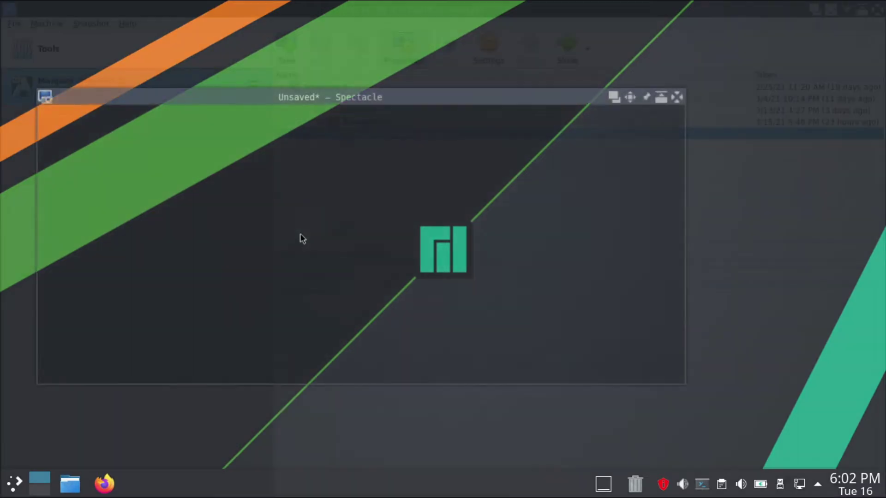
drag(364, 99, 409, 271)
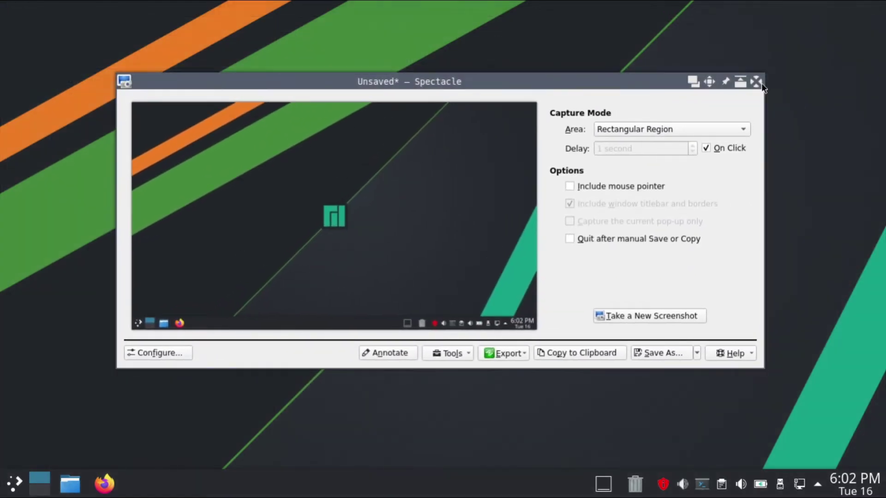
click(756, 81)
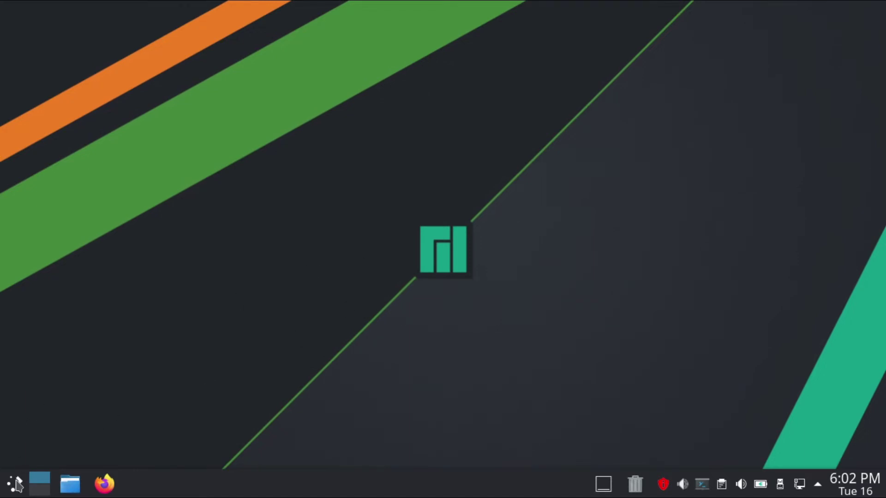
Find Spectacle by searching the installed applications for "spect", launch it, and reposition its window on the desktop
click(16, 483)
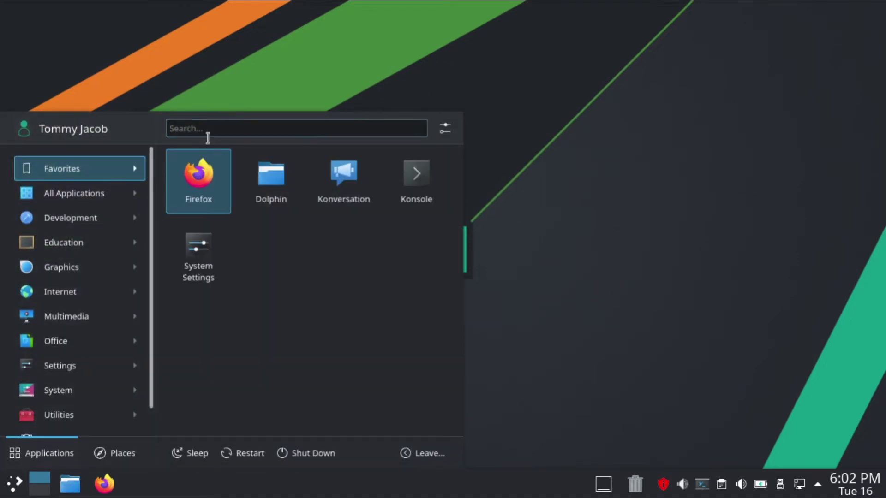
text(spect)
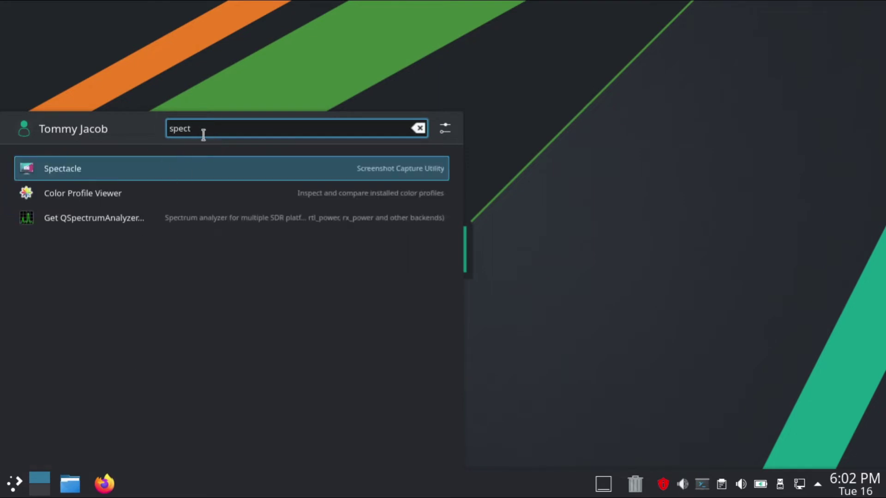
click(63, 175)
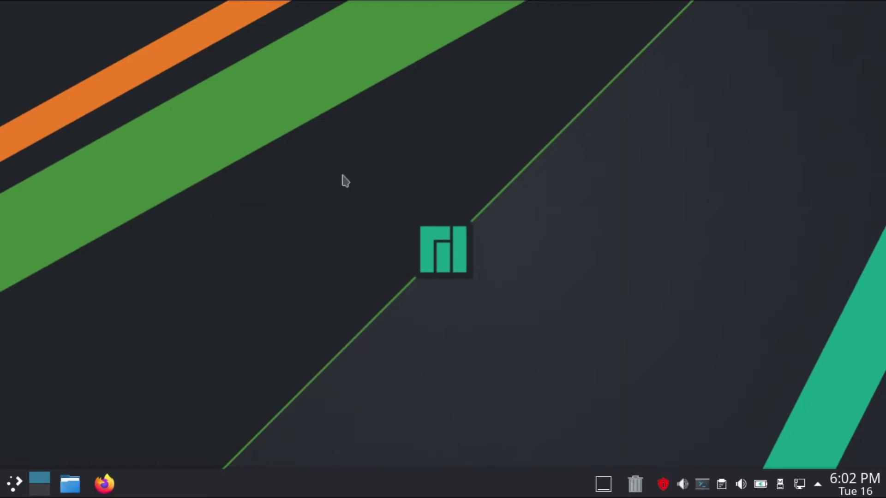
drag(367, 29, 404, 48)
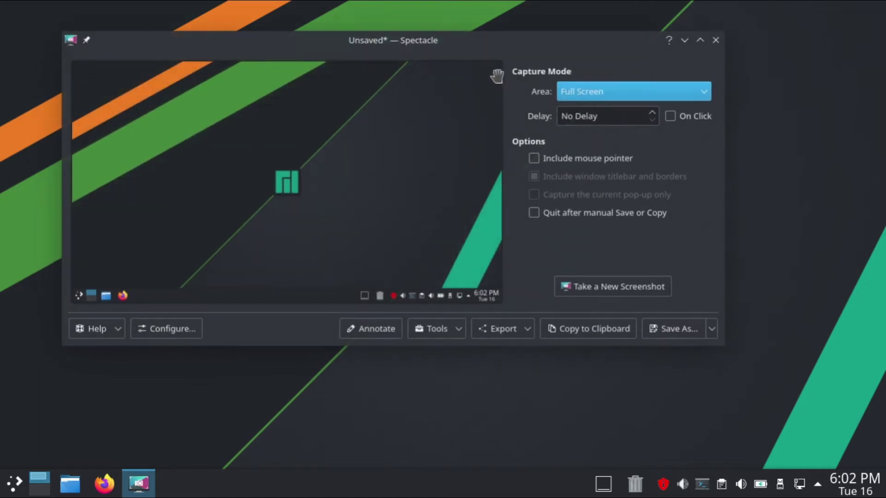
drag(459, 43, 480, 57)
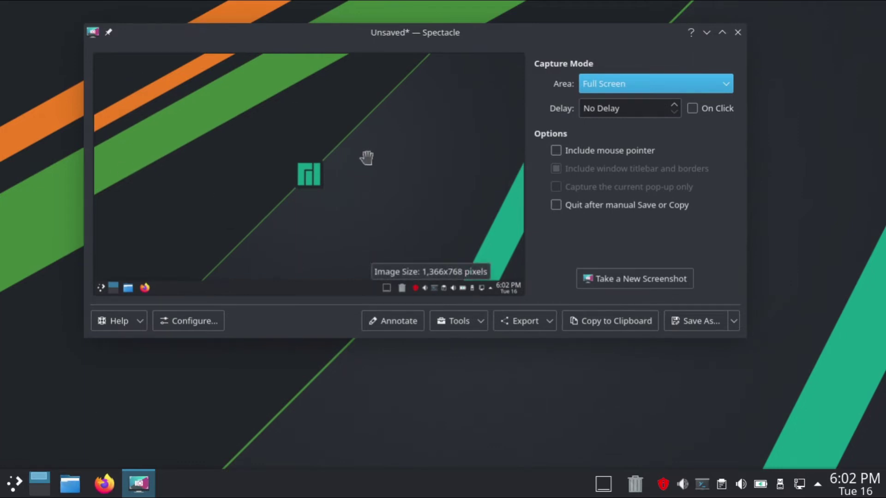
drag(450, 35, 421, 34)
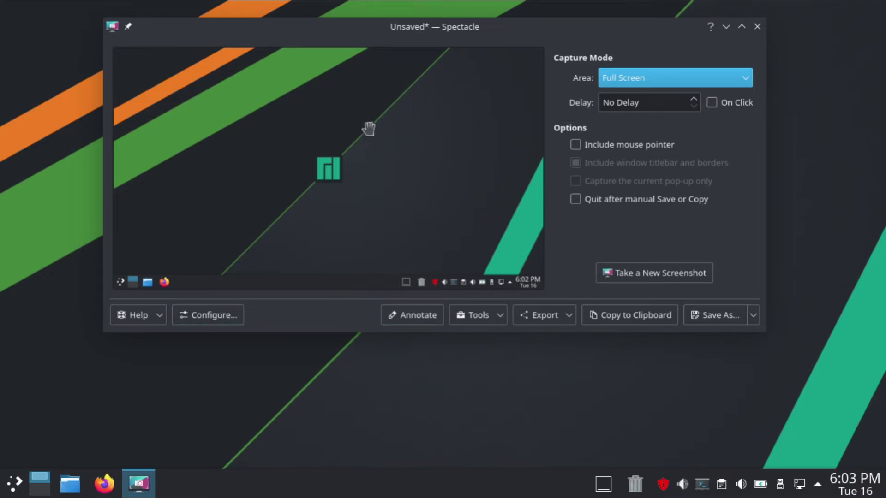
Save the full-screen screenshot as "hello" in PNG format in the Pictures folder
click(723, 320)
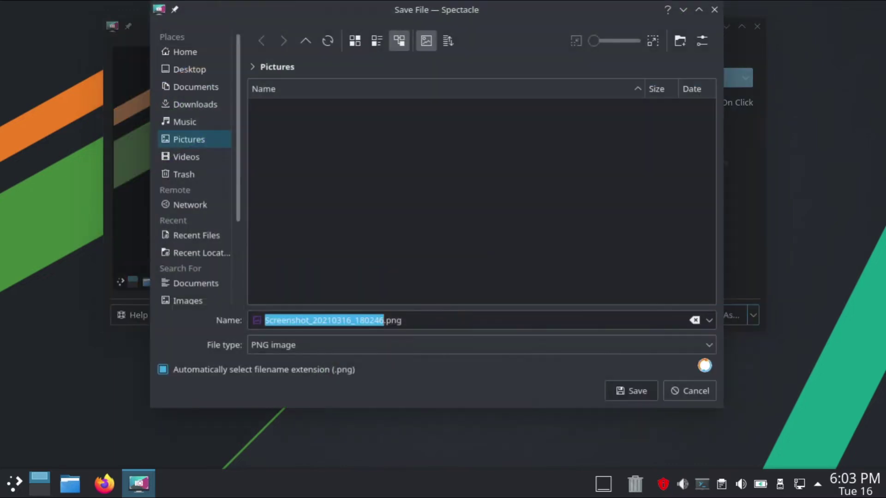
click(698, 393)
click(720, 315)
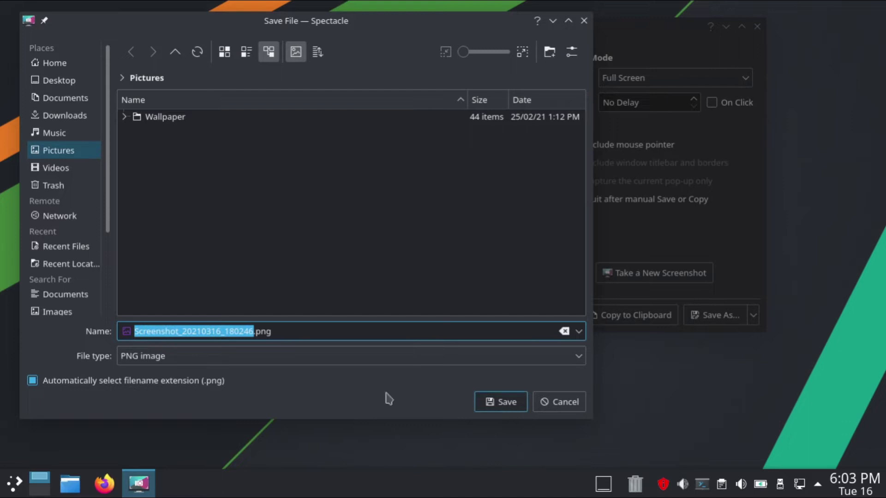
click(90, 151)
triple_click(190, 331)
text(hello)
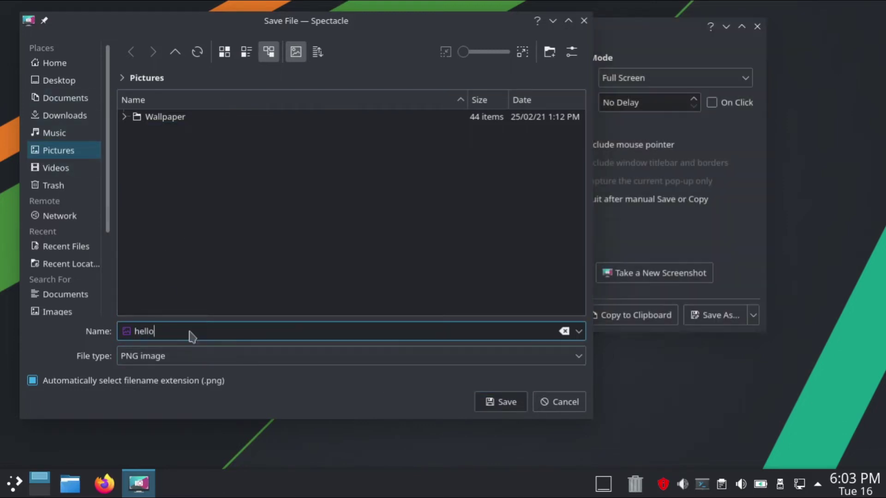
key(Return)
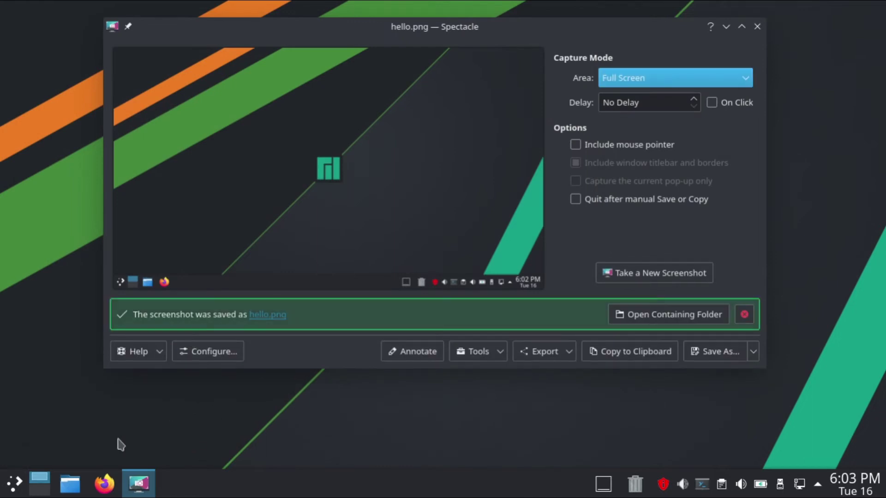
Switch to the Dolphin file manager, view hello.png from the Pictures folder in a maximized image viewer, and close the viewer
drag(70, 483, 450, 247)
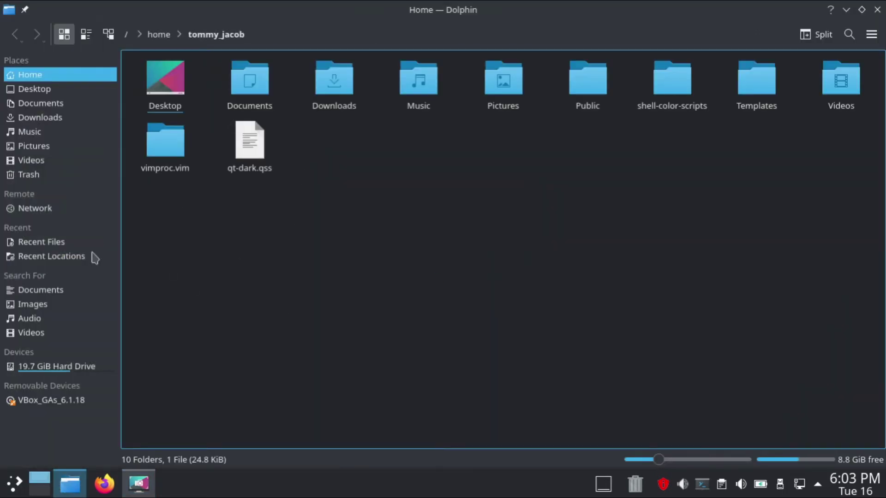
click(46, 146)
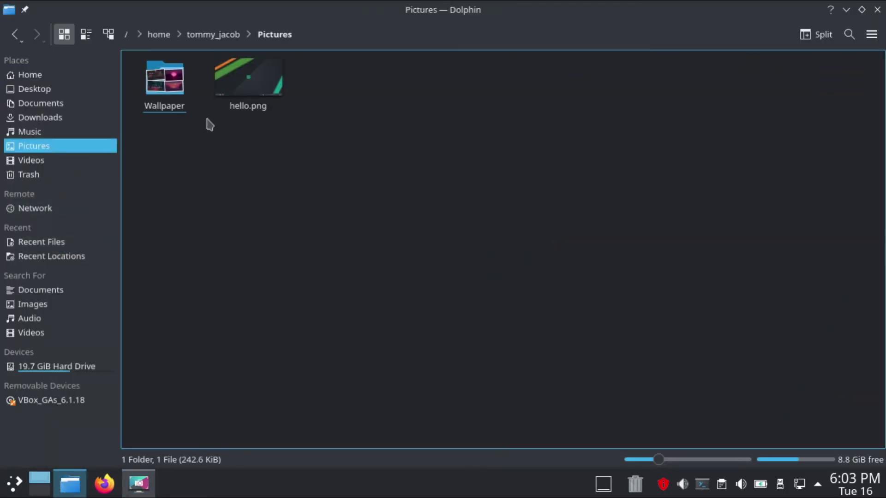
click(248, 83)
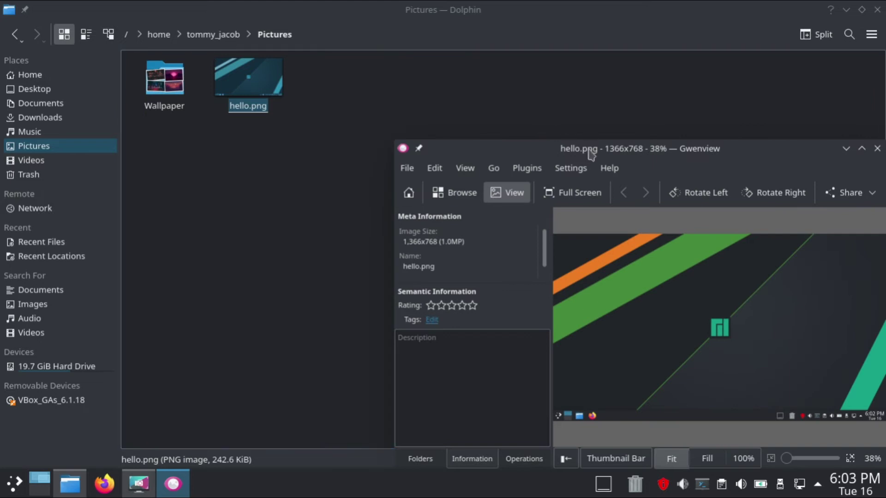
drag(587, 149, 290, 50)
click(564, 49)
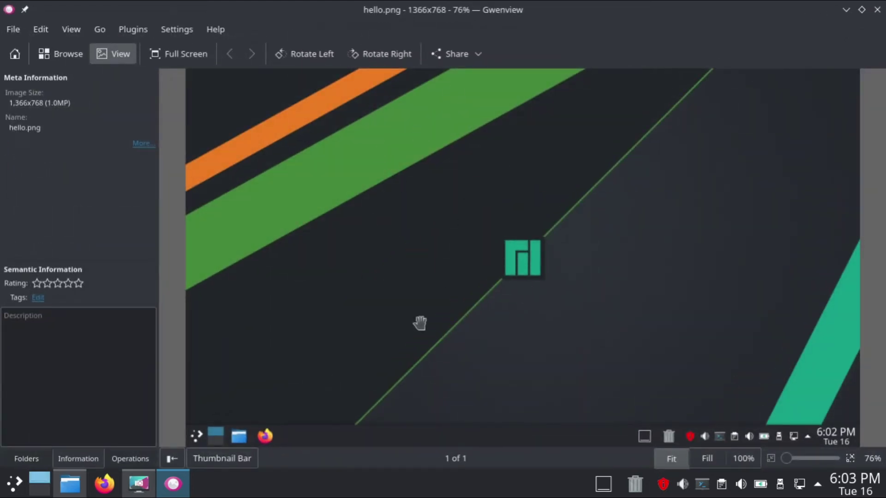
click(876, 9)
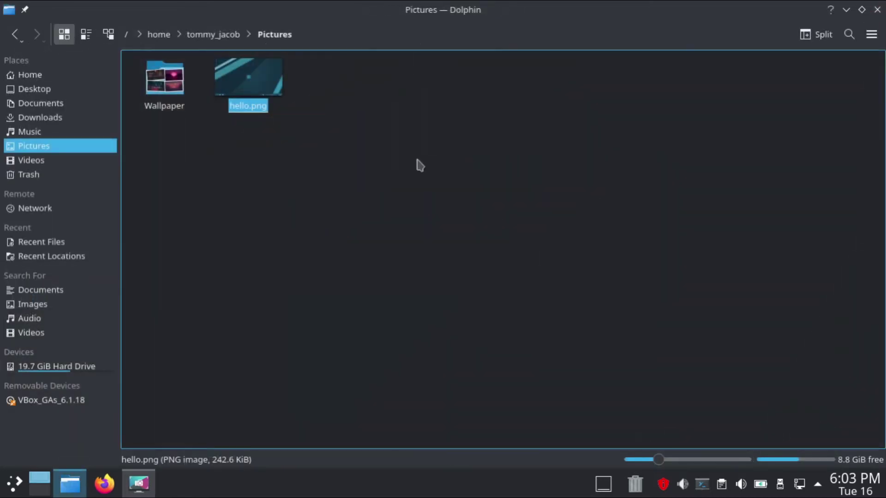
Browse the Downloads, Desktop and Documents folders, and look inside the Keepass folder
click(46, 117)
drag(837, 185, 52, 118)
click(48, 88)
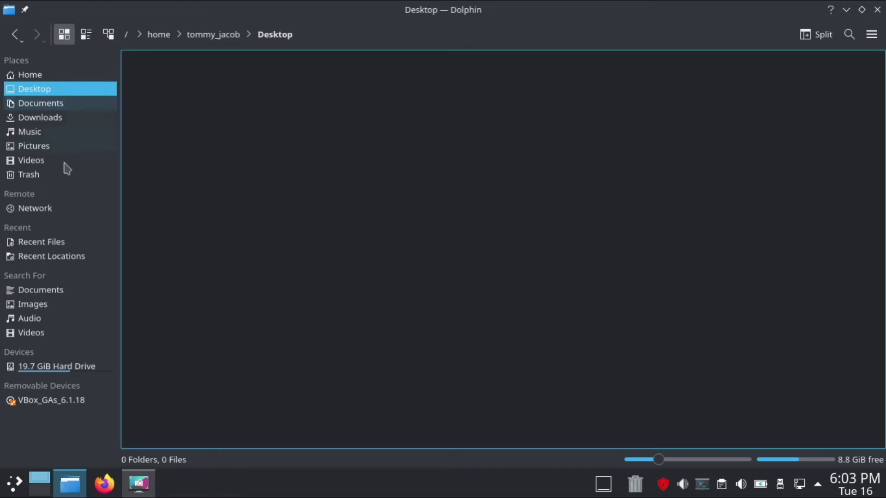
click(57, 108)
click(185, 87)
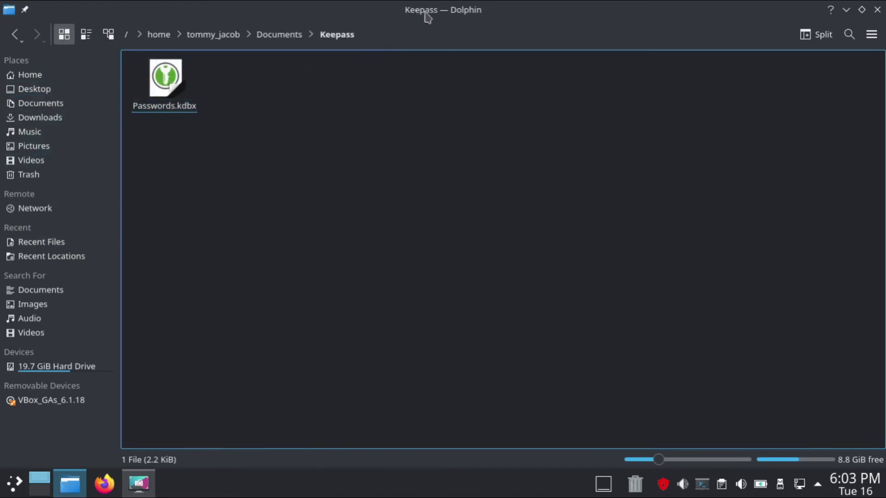
Un-maximize and close the file manager, and reposition the Spectacle window on the desktop
double_click(428, 18)
drag(683, 210, 151, 85)
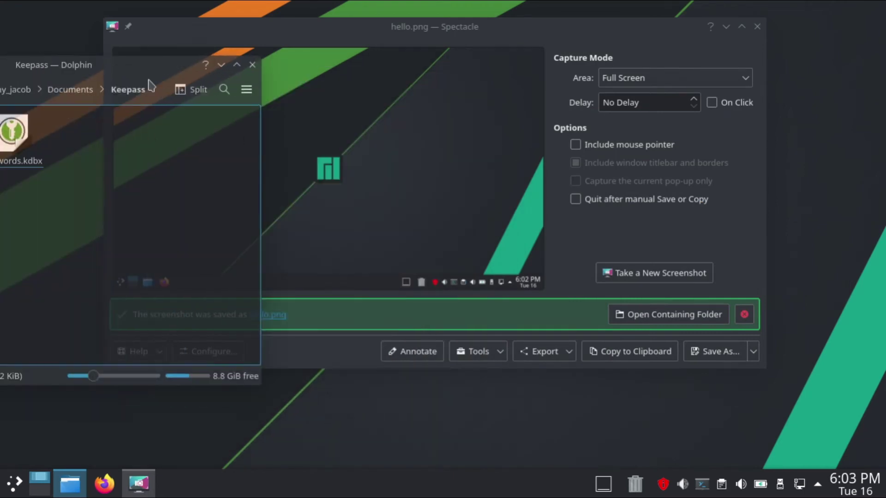
drag(450, 27, 648, 50)
drag(184, 64, 370, 10)
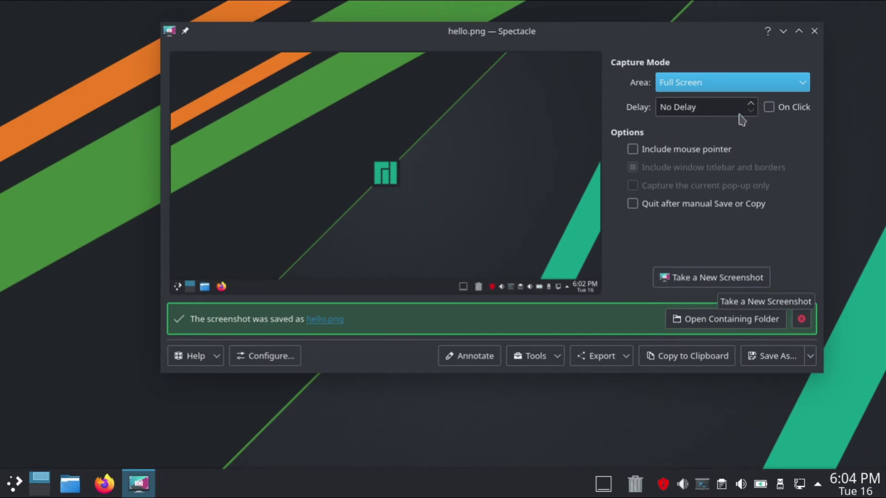
drag(639, 25, 567, 23)
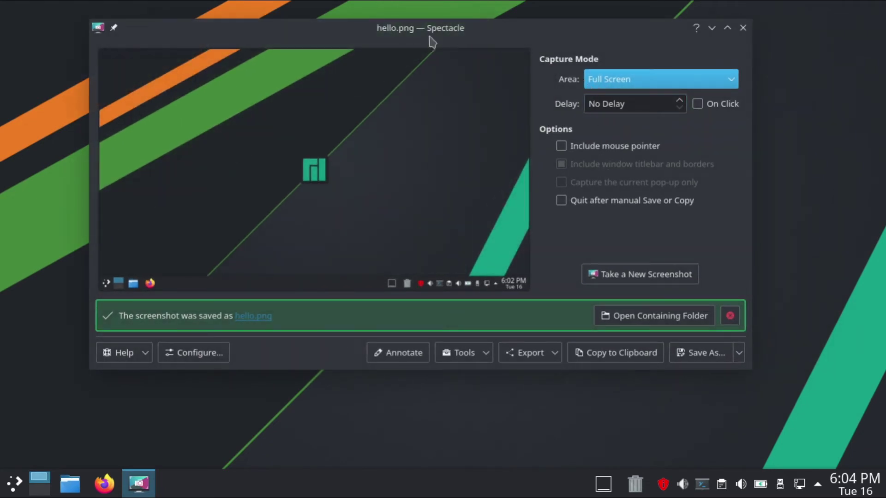
Start a new Rectangular Region screenshot and draw a selection of about 1,349×66 pixels around the taskbar
click(641, 82)
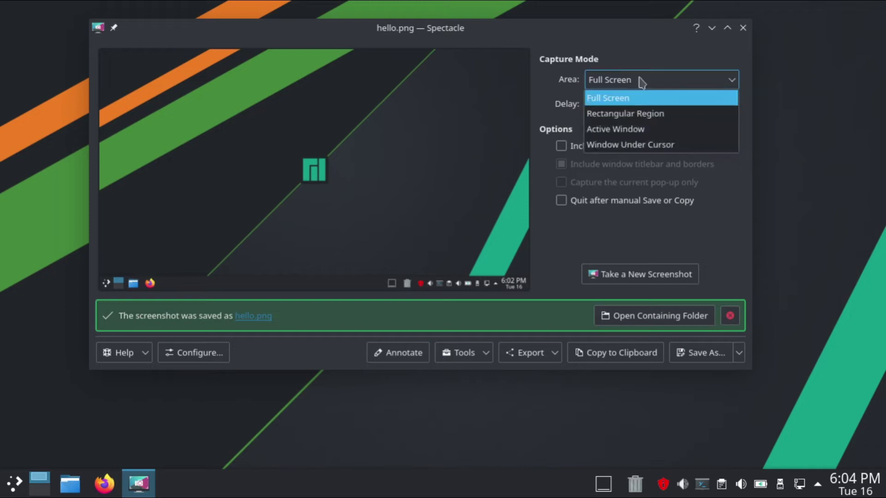
click(650, 117)
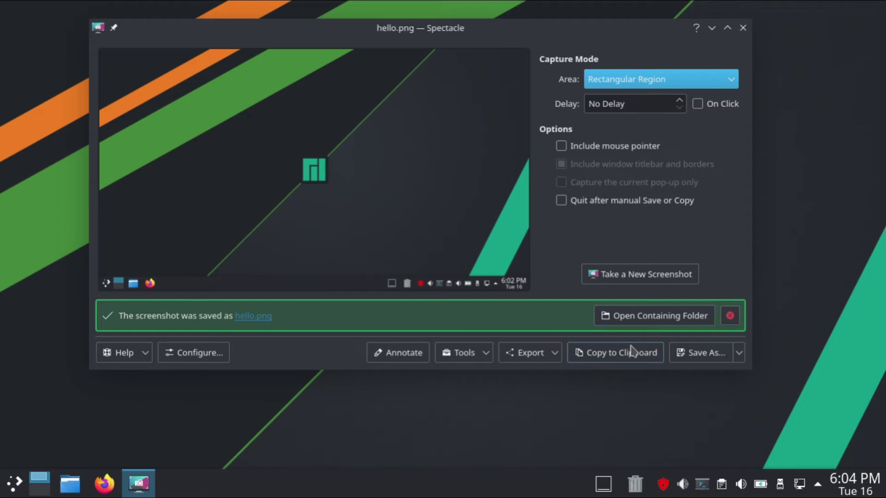
click(631, 274)
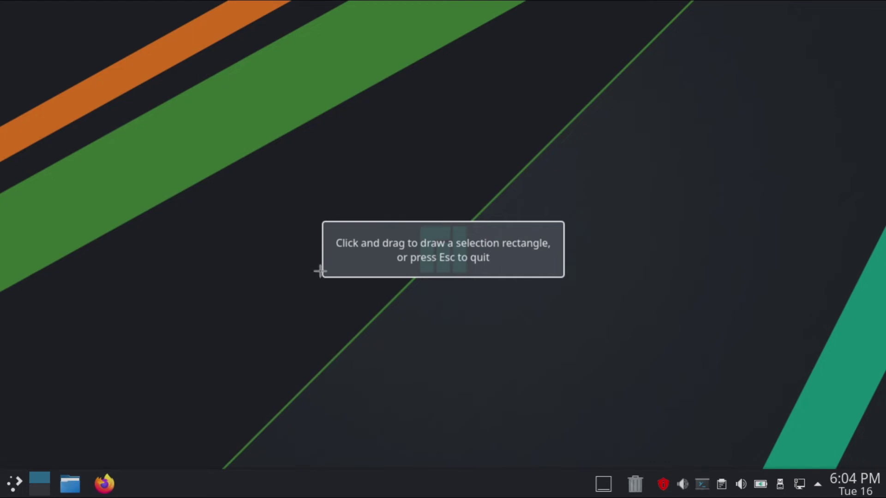
drag(4, 457, 882, 497)
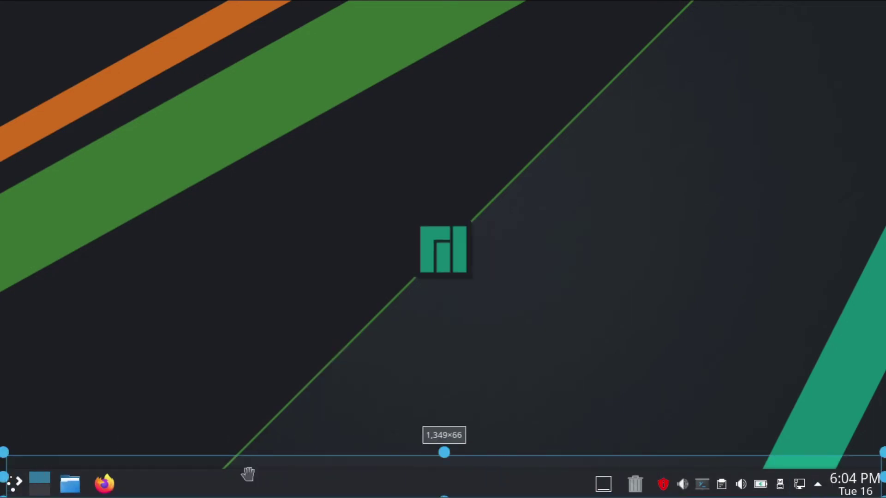
Move and resize the capture selection to about 717×300 pixels around the logo in the middle of the desktop
drag(395, 466, 436, 488)
drag(449, 388, 445, 232)
drag(6, 271, 506, 271)
drag(881, 290, 651, 258)
drag(414, 209, 423, 200)
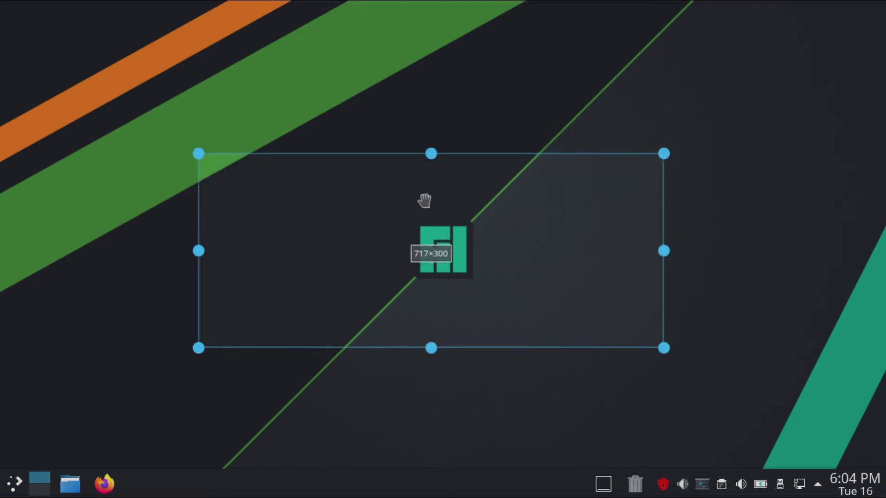
Fit the capture selection to the full-width taskbar at about 1,366×45 pixels and capture it
drag(418, 237, 393, 270)
drag(174, 284, 4, 297)
drag(642, 287, 878, 283)
drag(440, 185, 445, 469)
drag(875, 458, 885, 458)
drag(441, 414, 443, 459)
key(Return)
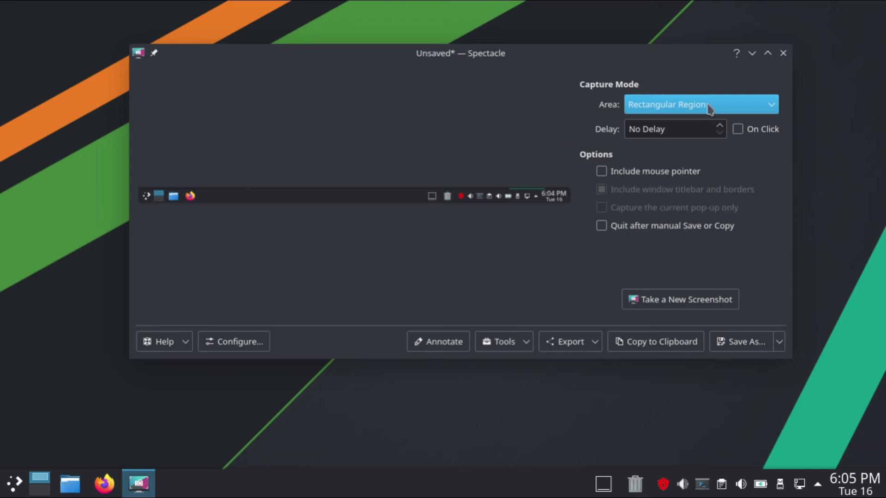
Reposition the Spectacle window and set the capture area to Full Screen
drag(645, 54, 570, 54)
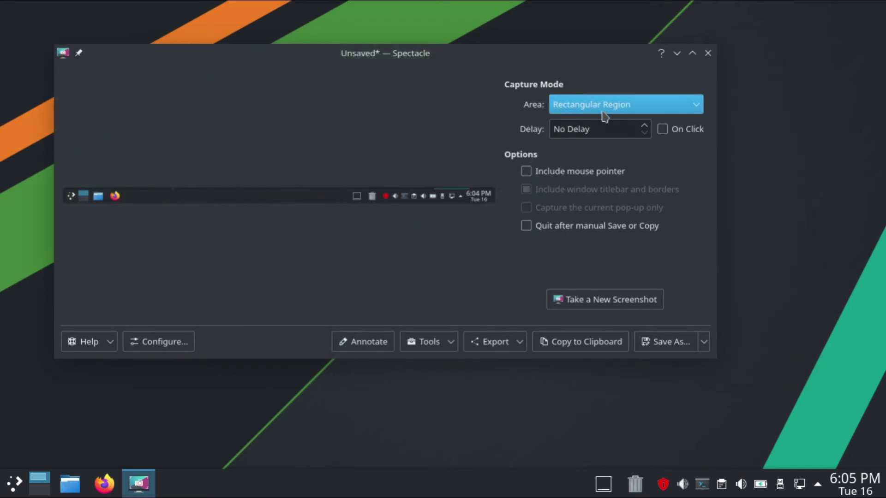
click(652, 107)
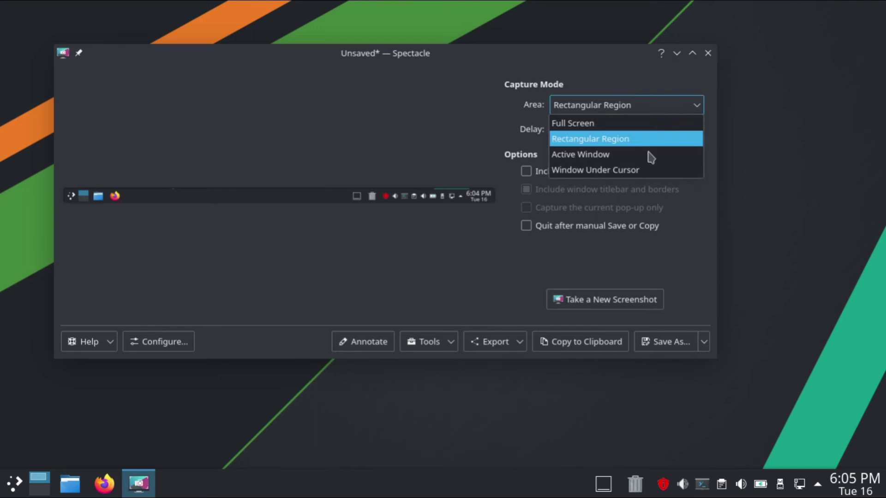
click(600, 124)
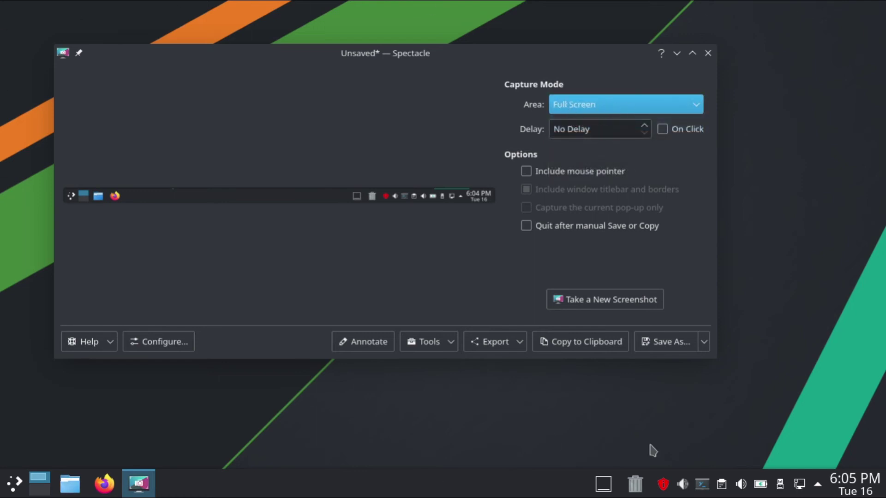
Set the capture area to Rectangular Region, trim the taskbar selection to about 1,359×42 pixels and capture it
click(623, 110)
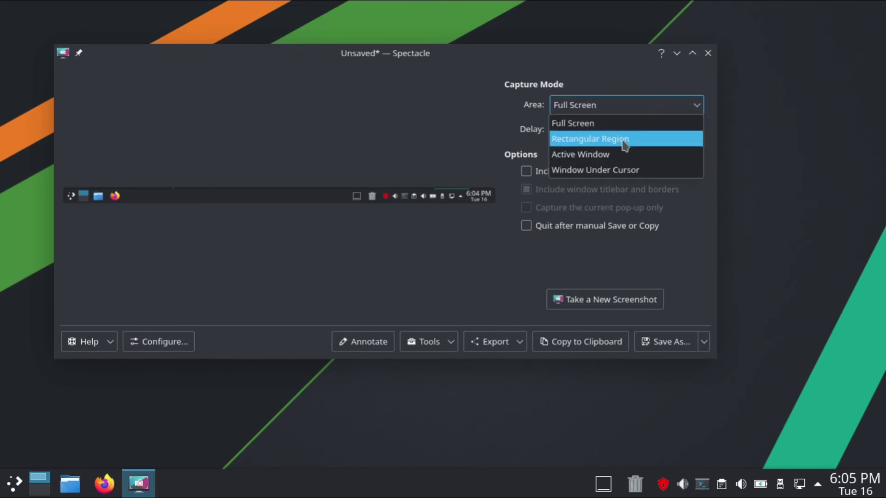
click(624, 143)
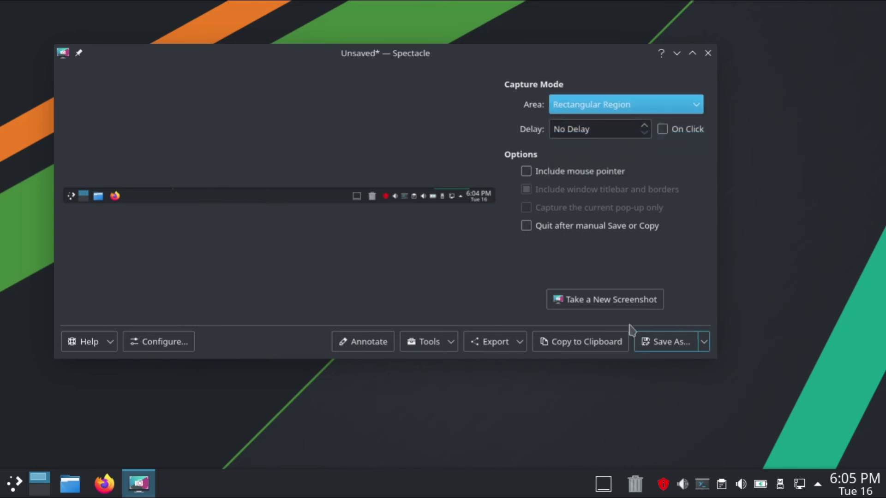
click(623, 300)
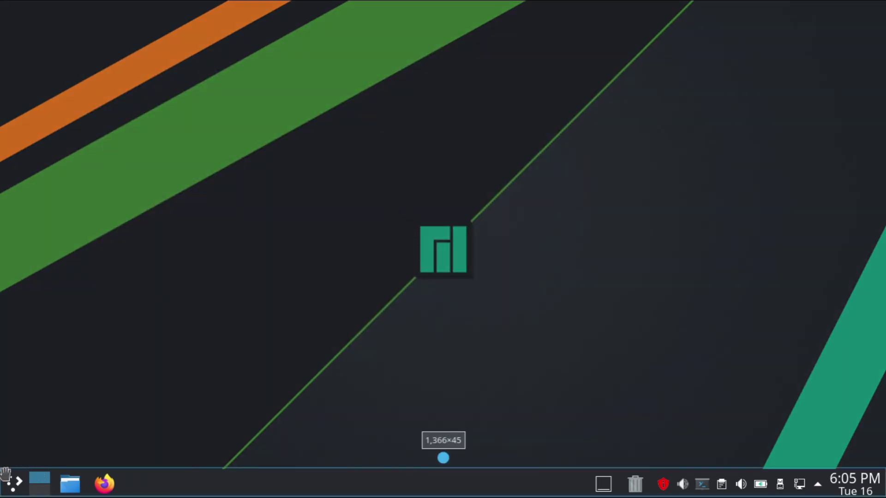
drag(3, 446, 5, 446)
drag(440, 447, 441, 463)
key(Return)
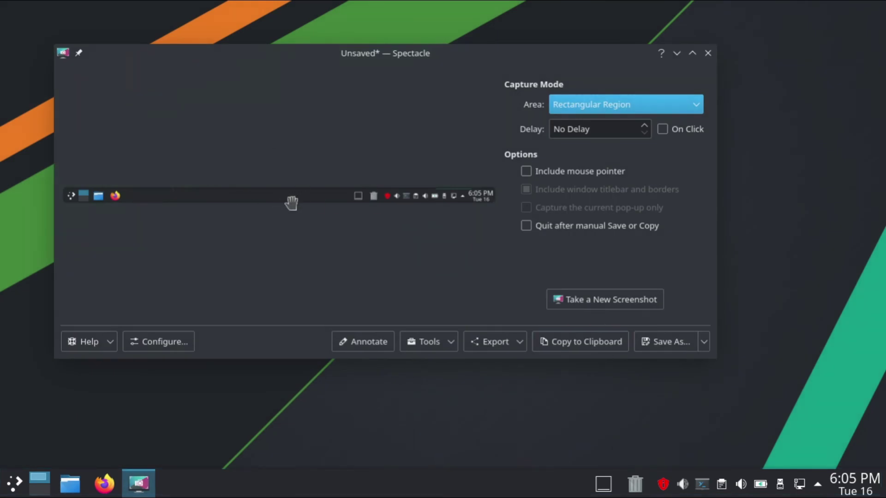
Save the taskbar capture to the Desktop folder as a PNG image under the suggested file name
drag(359, 60, 305, 42)
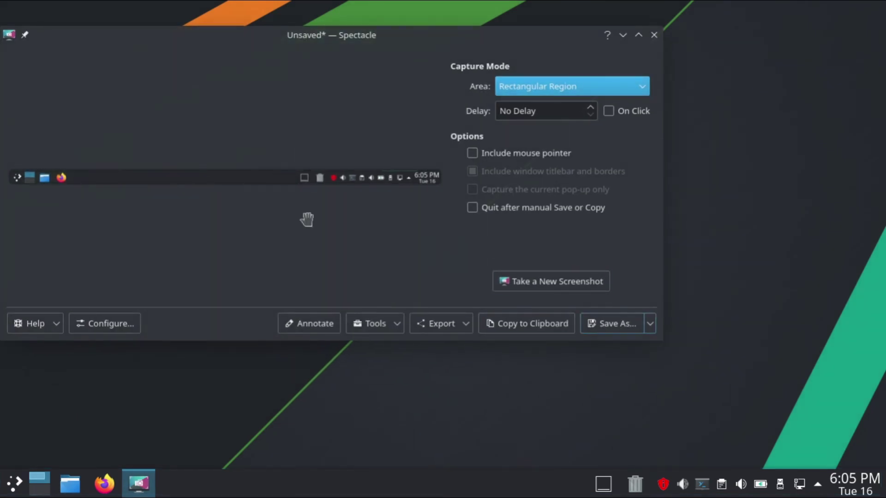
click(620, 330)
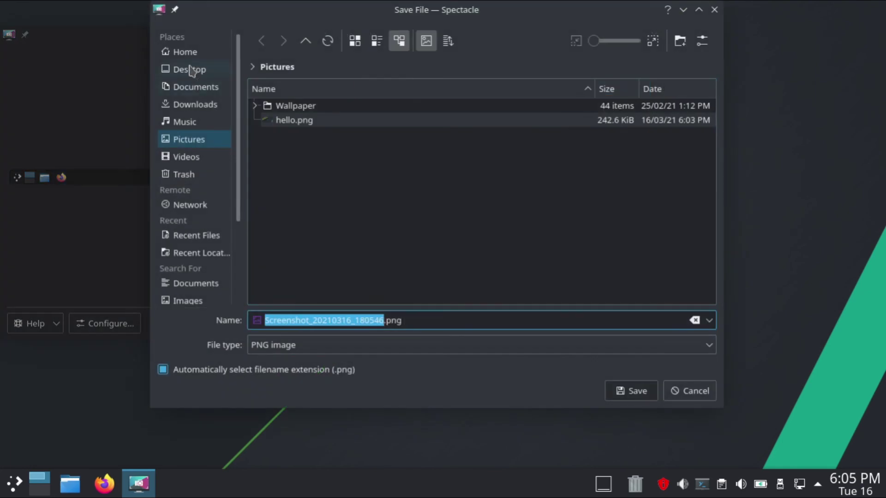
click(189, 69)
click(637, 391)
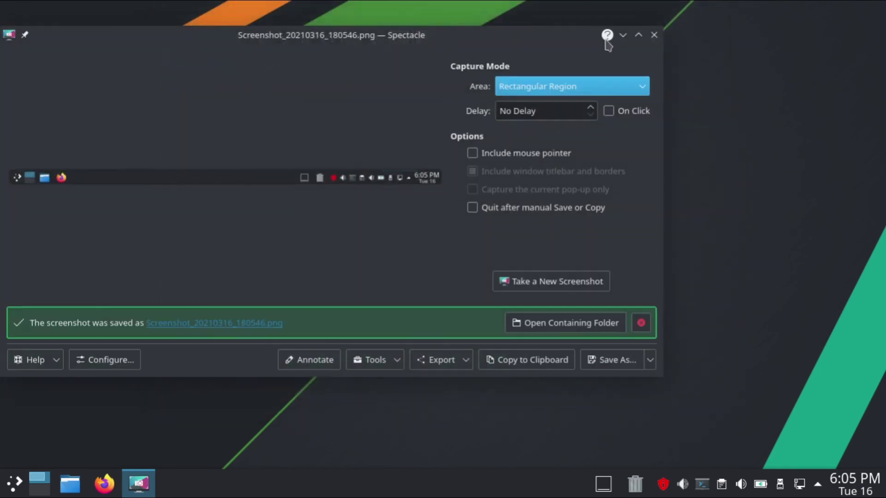
Close Spectacle and view the saved taskbar screenshot from the desktop in Gwenview, closing the viewer when done
click(653, 34)
double_click(48, 39)
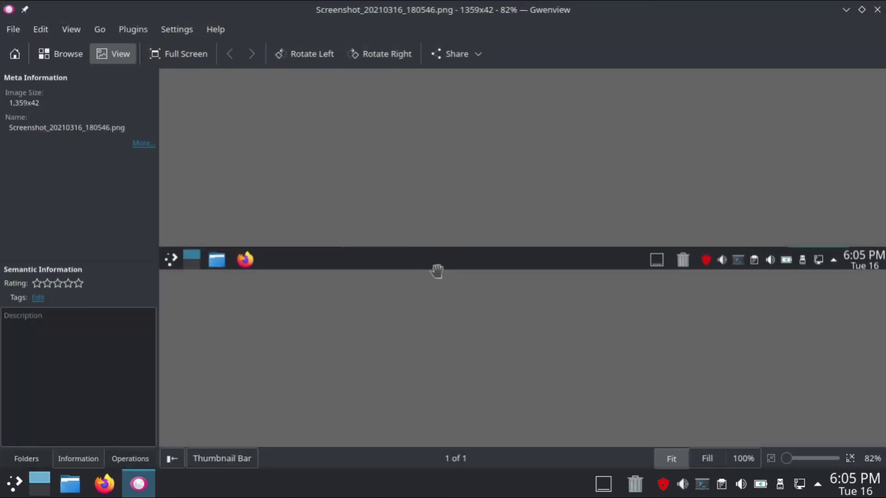
click(877, 9)
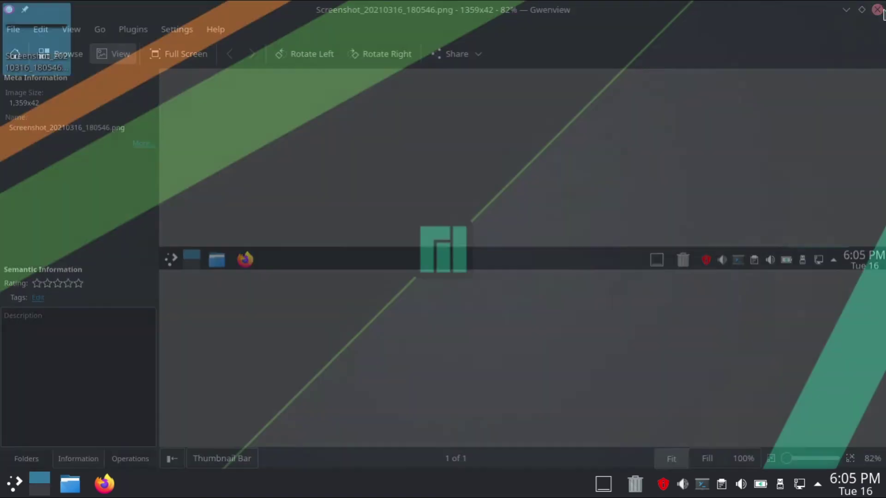
Find and launch Spectacle again, and move its window clear of the screenshot file on the desktop
click(10, 493)
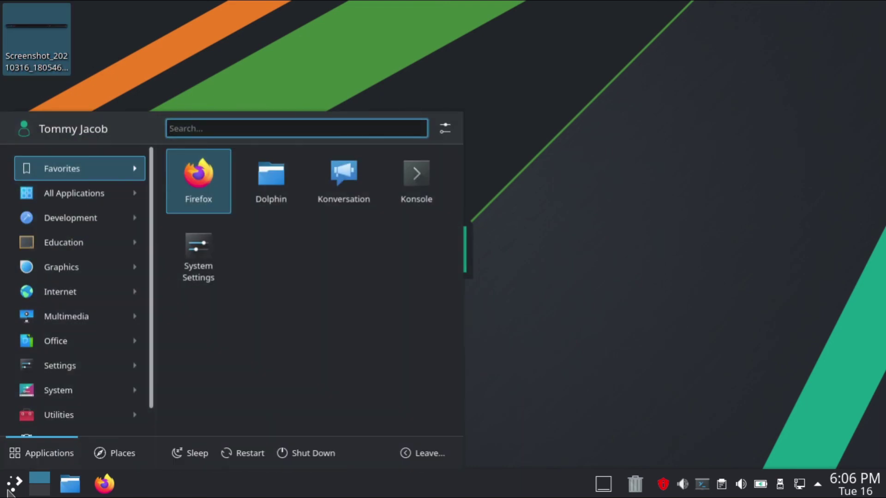
text(spect)
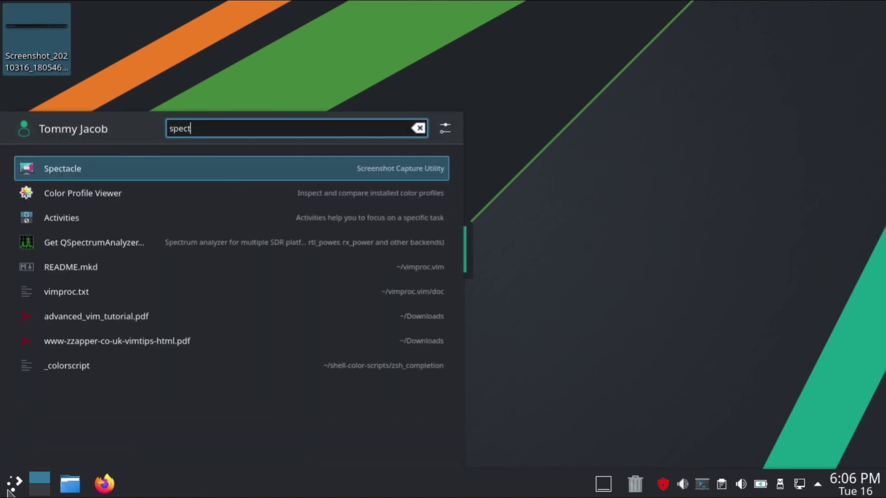
click(145, 167)
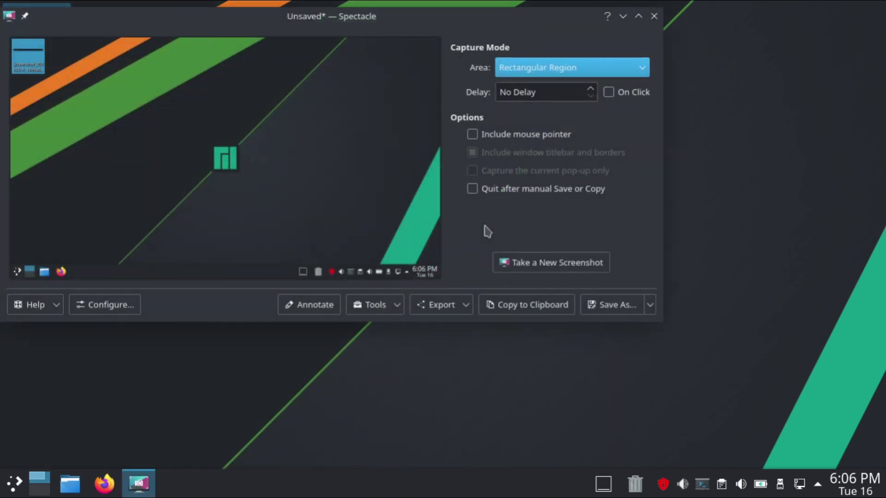
drag(290, 21, 457, 71)
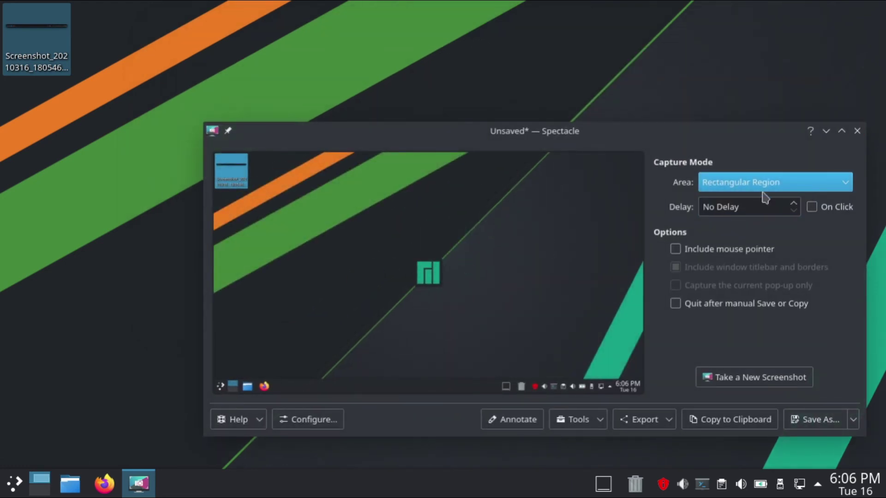
Review the capture area choices, keep Rectangular Region selected and close Spectacle without saving the new capture
click(763, 187)
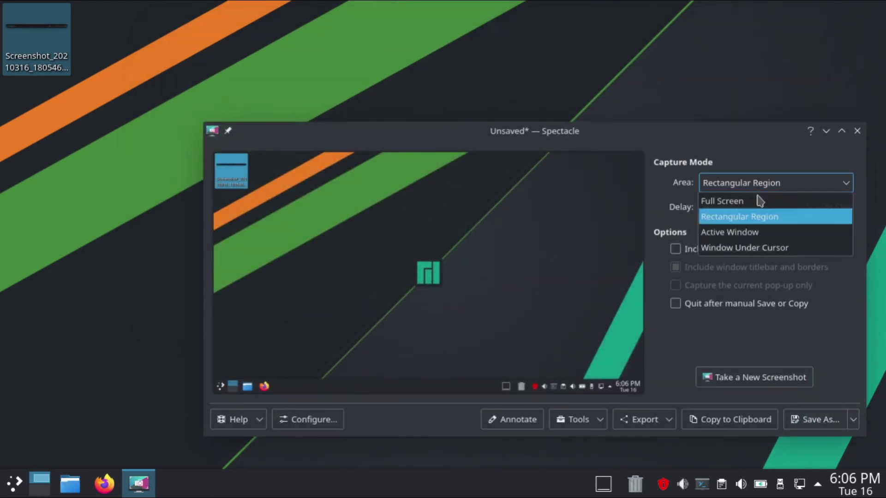
click(745, 217)
click(857, 131)
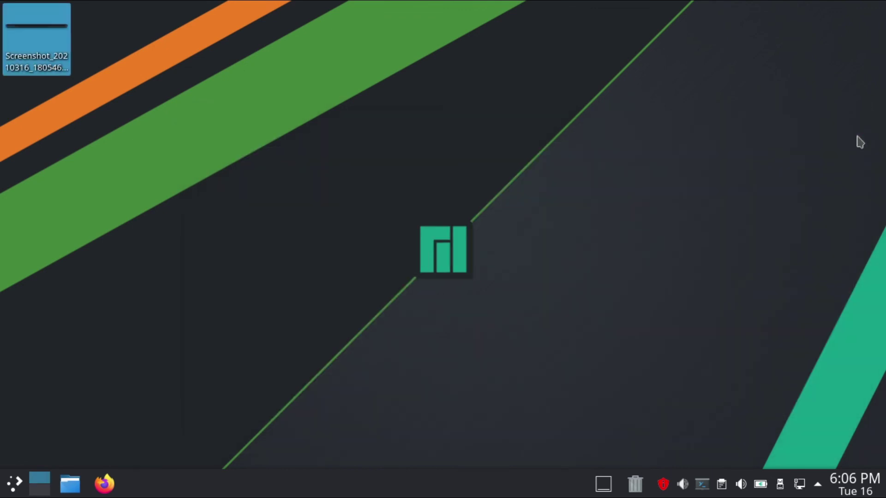